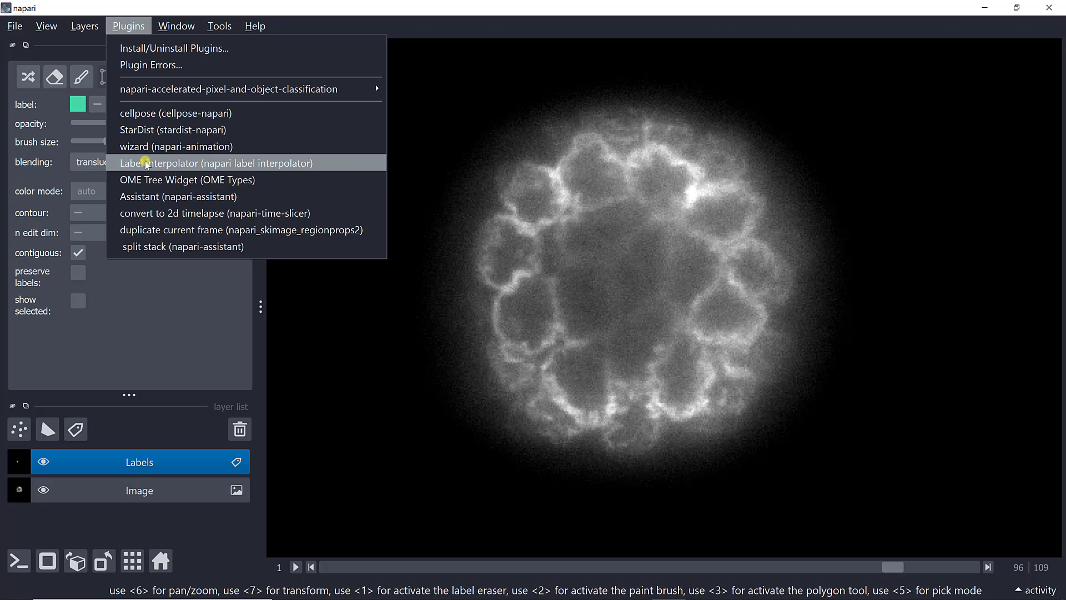
Step: Open the Label interpolator plugin and set the Labels layer's n edit dim to 2
click(146, 163)
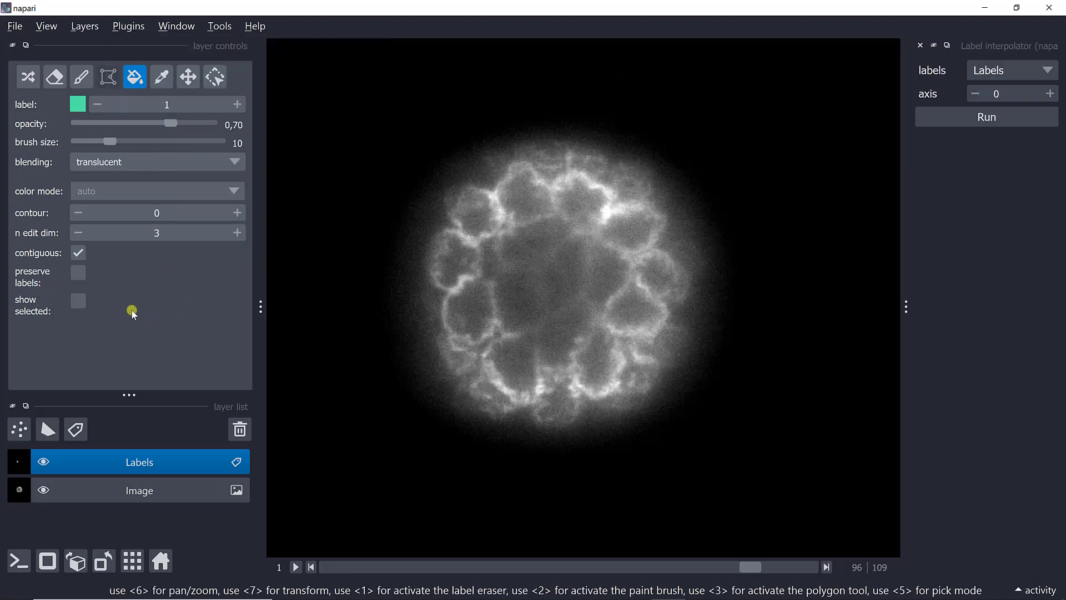
click(78, 234)
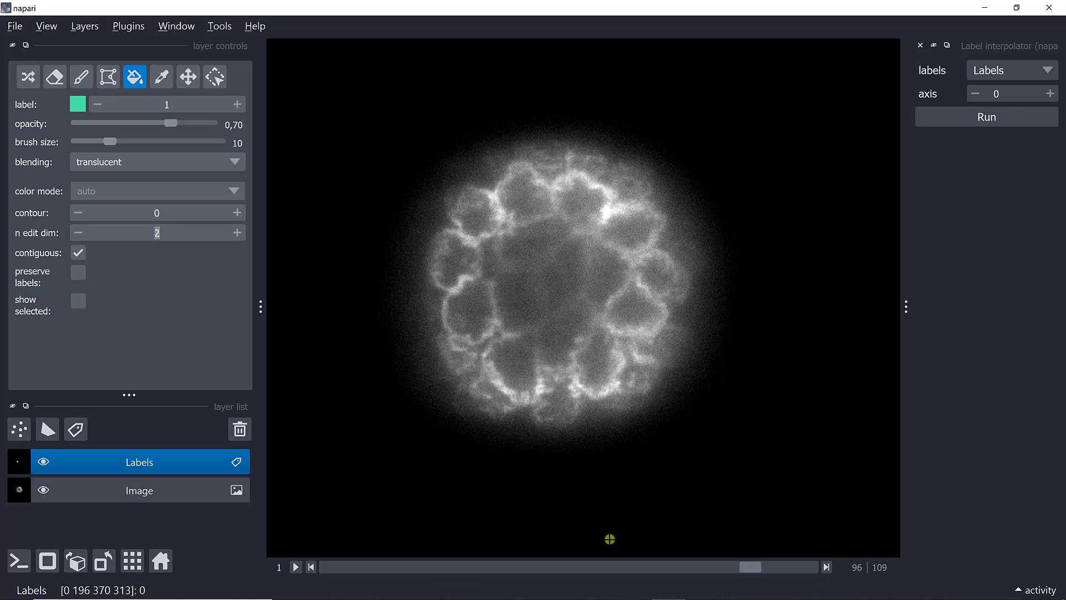
Step: On slice 104, paint the outline of the central cell with label 1 and fill its interior
click(826, 567)
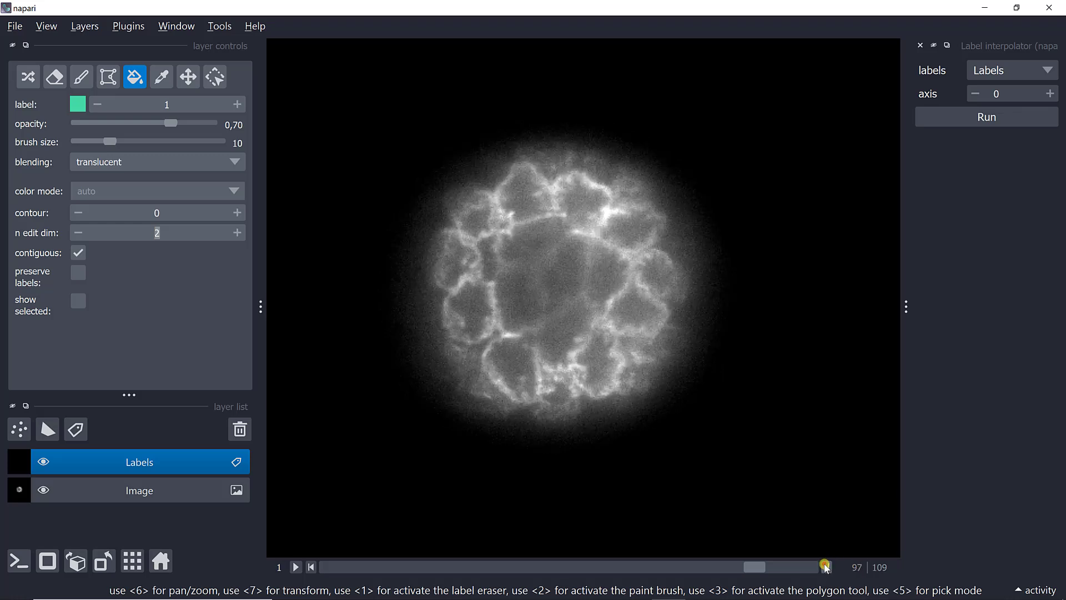
click(827, 567)
click(826, 567)
click(827, 567)
click(827, 567)
click(826, 567)
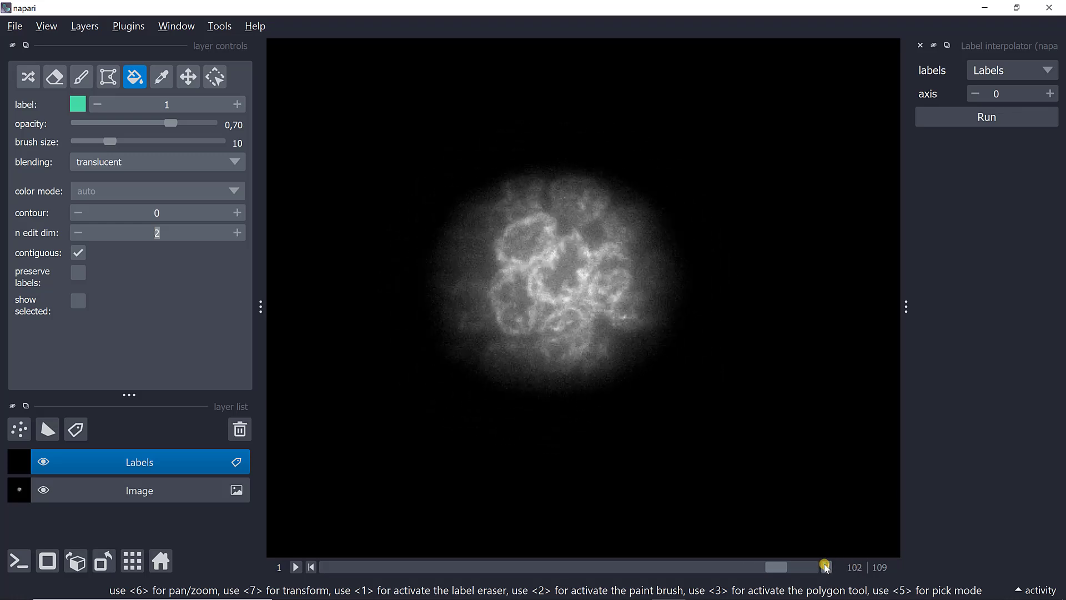
click(827, 567)
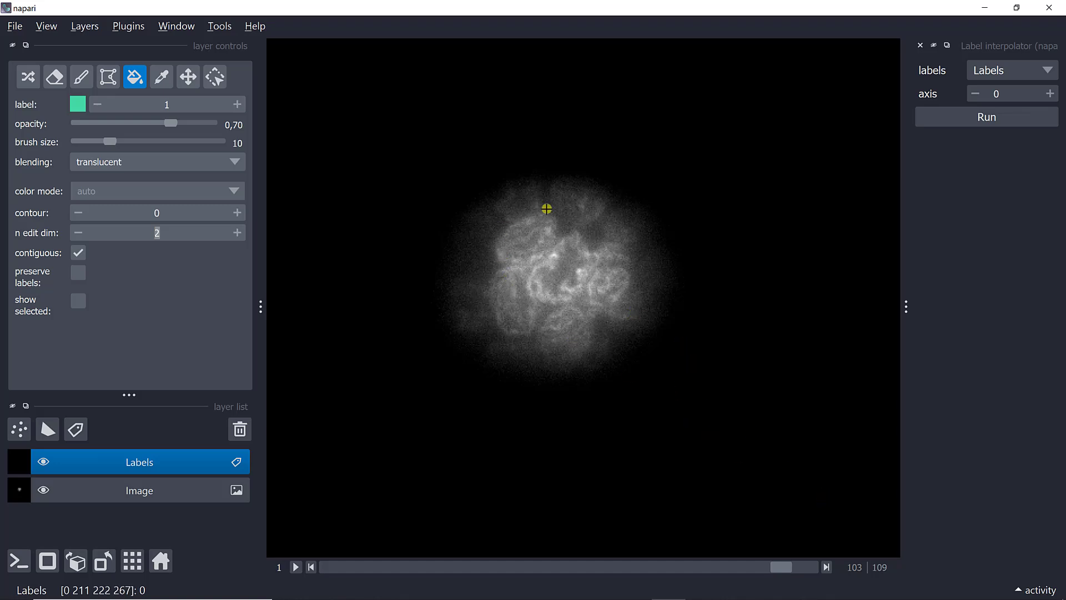
click(828, 567)
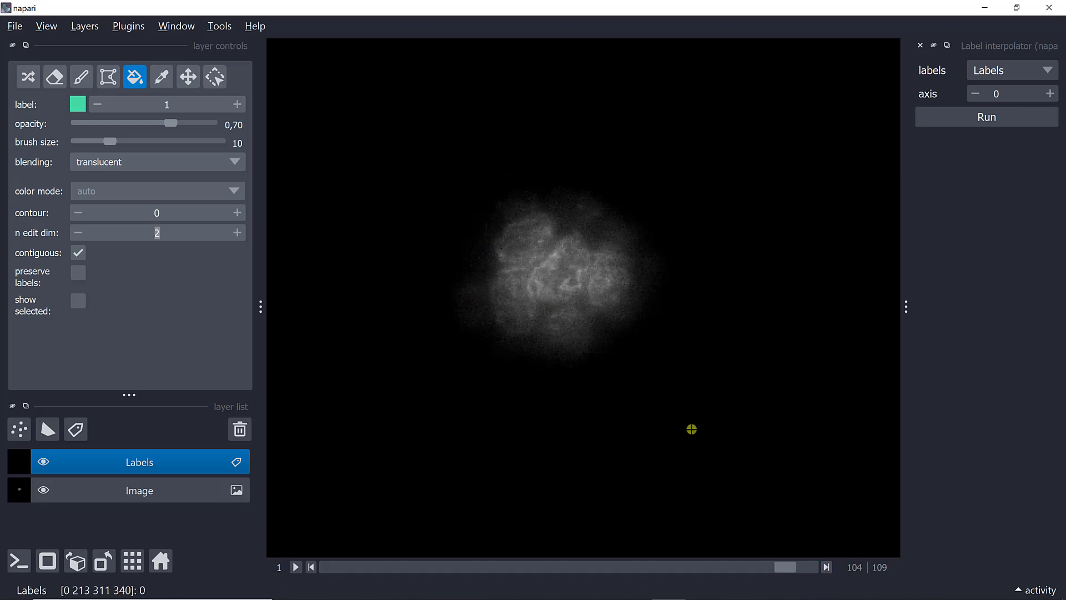
click(826, 567)
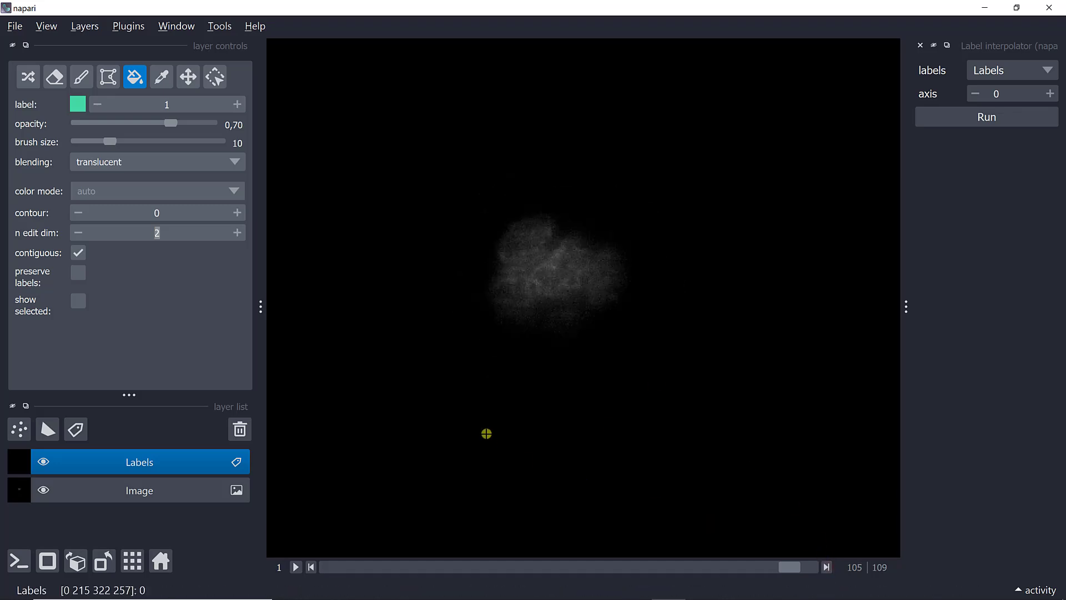
key(Left)
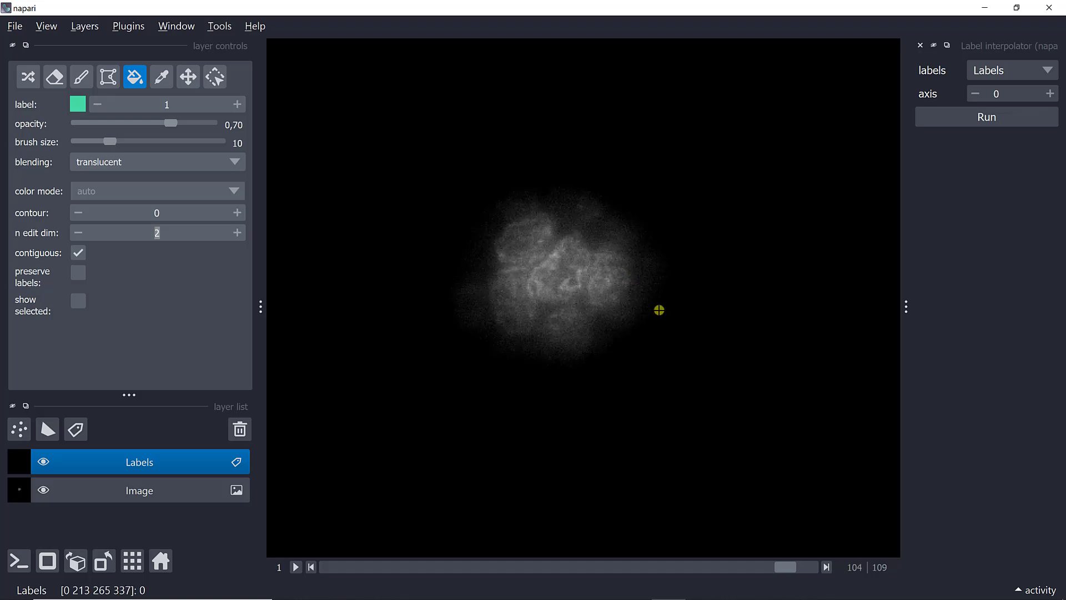
key(p)
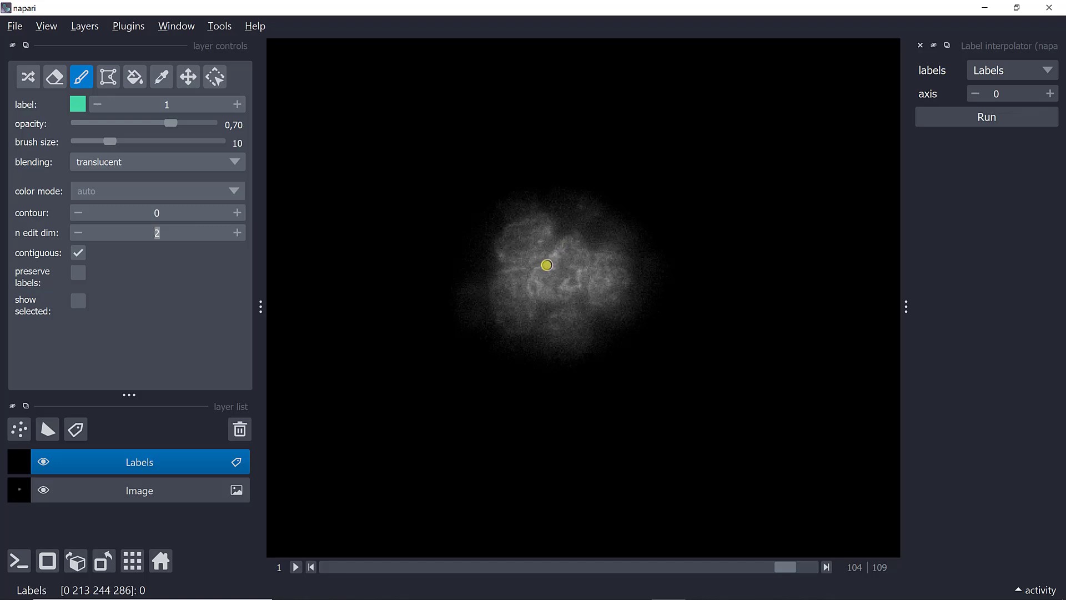
mouse_move(542, 266)
mouse_down()
mouse_move(578, 242)
mouse_move(583, 268)
mouse_move(567, 300)
mouse_move(547, 307)
mouse_move(532, 290)
mouse_move(541, 271)
mouse_up()
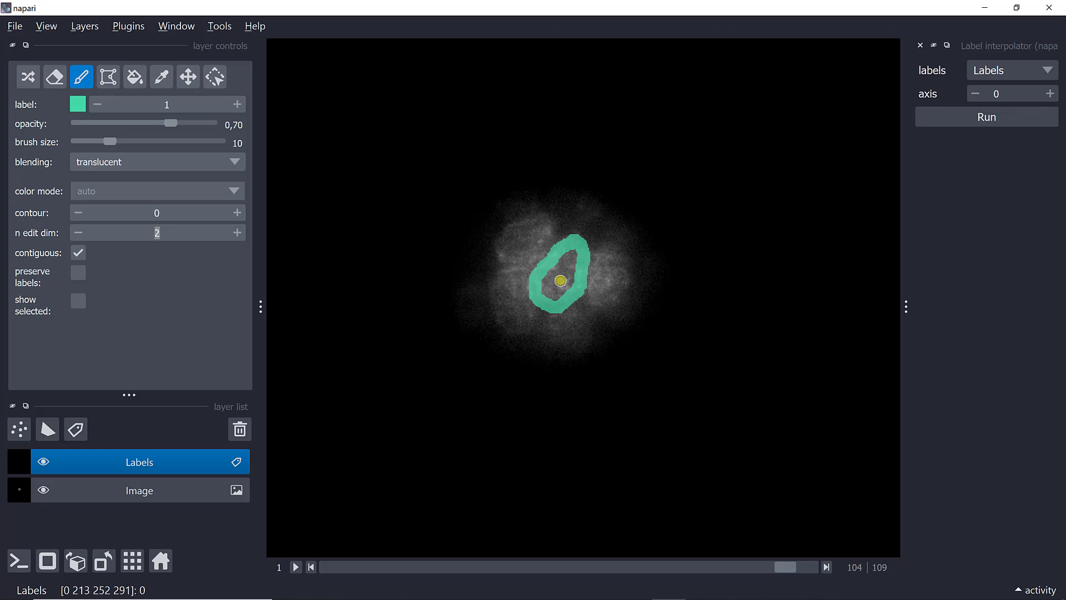
key(4)
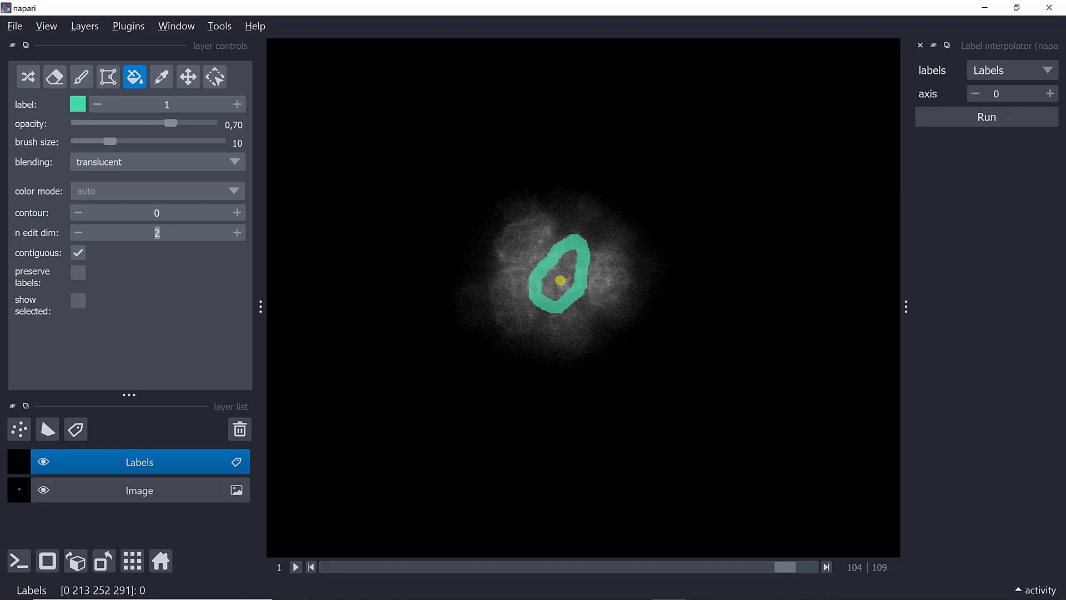
click(560, 280)
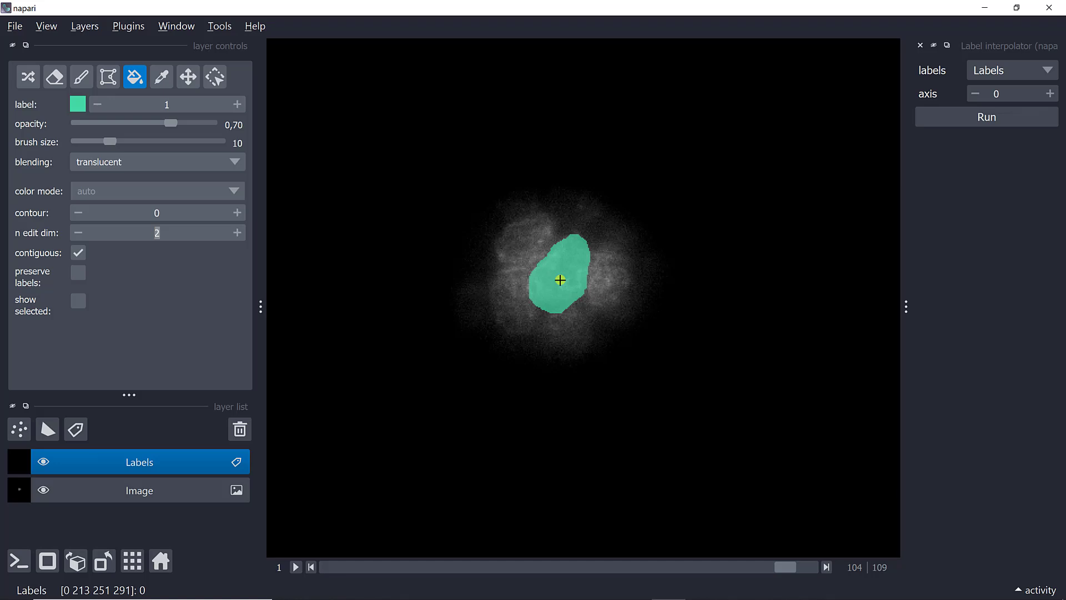
Step: On slice 101, outline the same central cell with label 1 using the paint brush and fill it
key(Left)
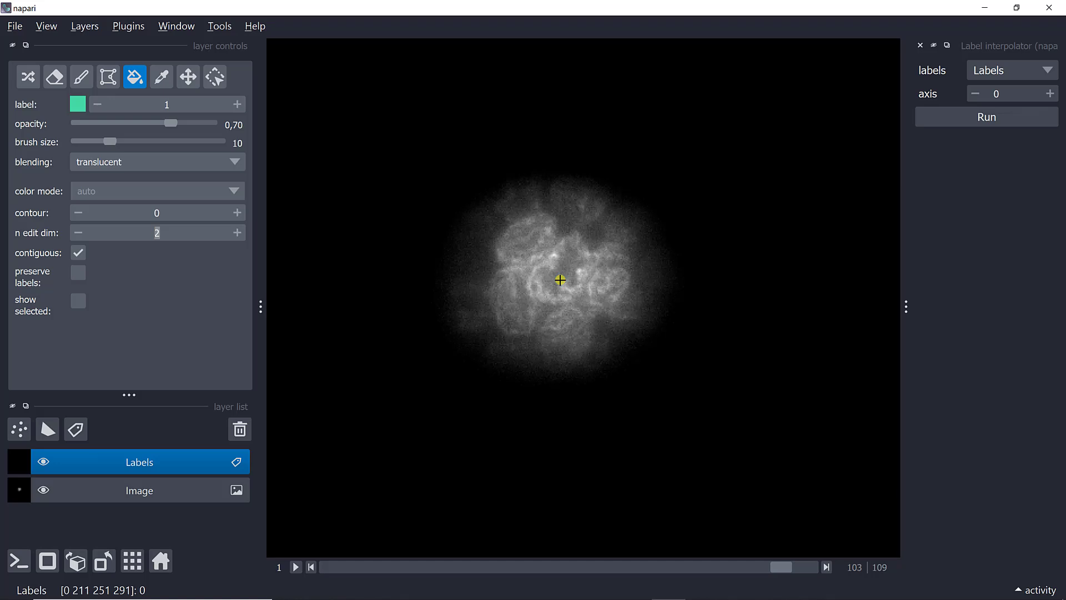
key(Left)
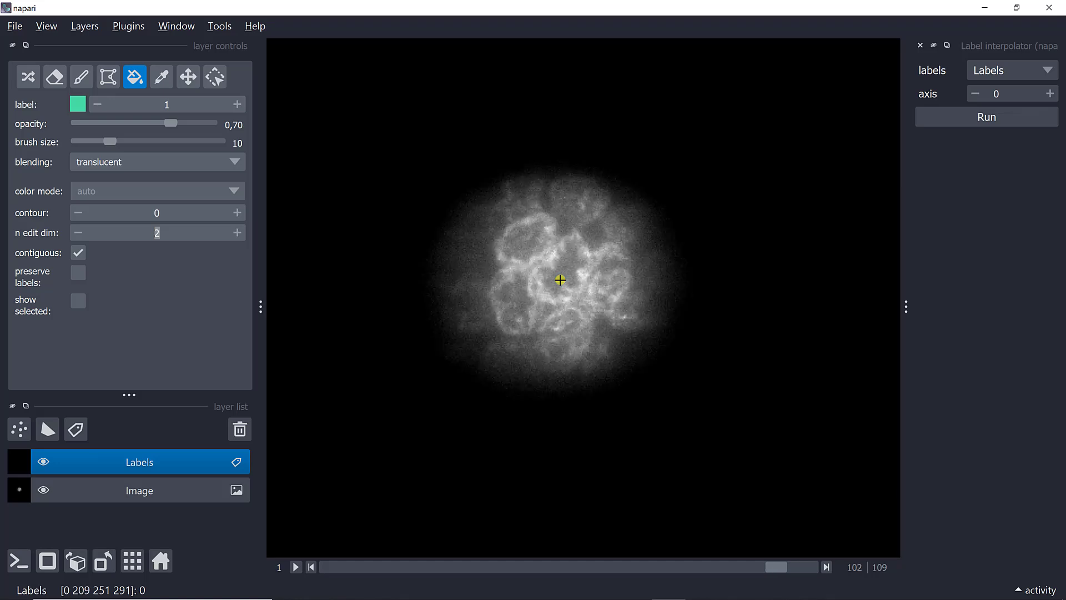
key(Left)
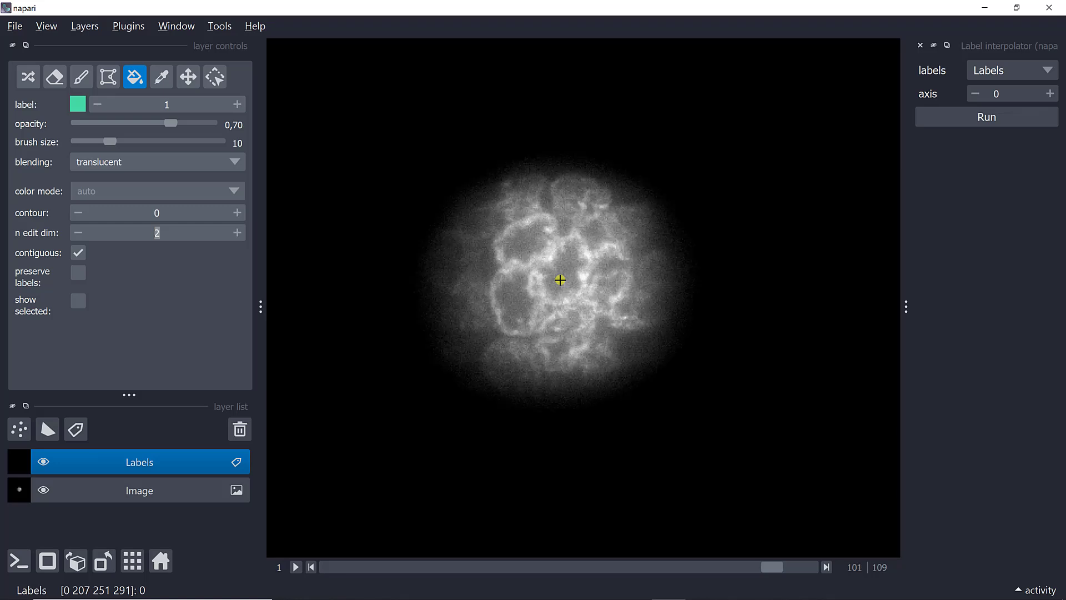
key(2)
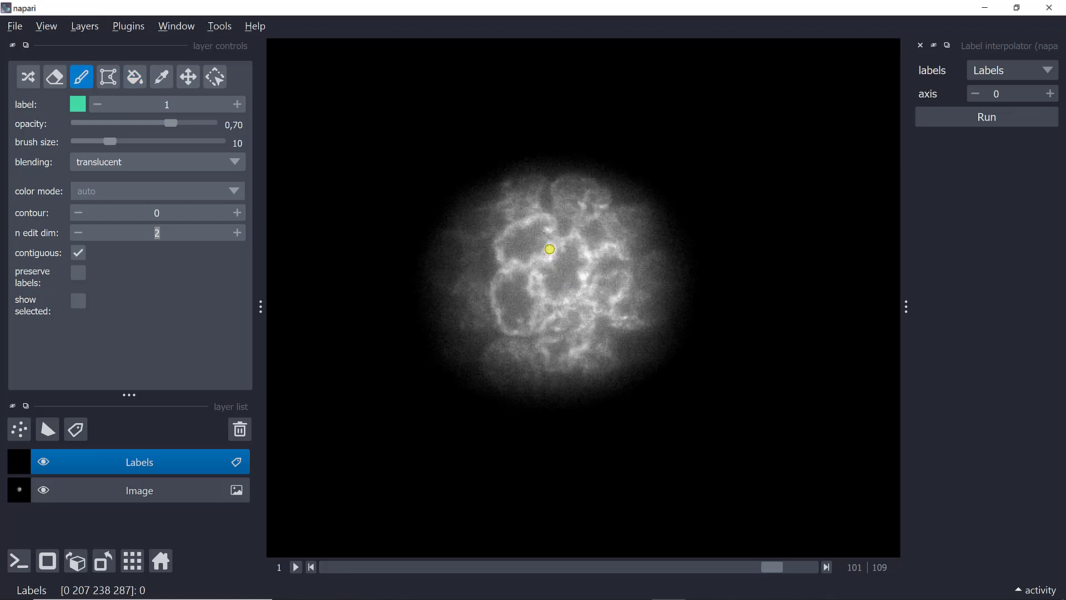
mouse_move(546, 253)
mouse_down()
mouse_move(583, 242)
mouse_move(575, 296)
mouse_move(556, 302)
mouse_move(534, 290)
mouse_move(549, 253)
mouse_up()
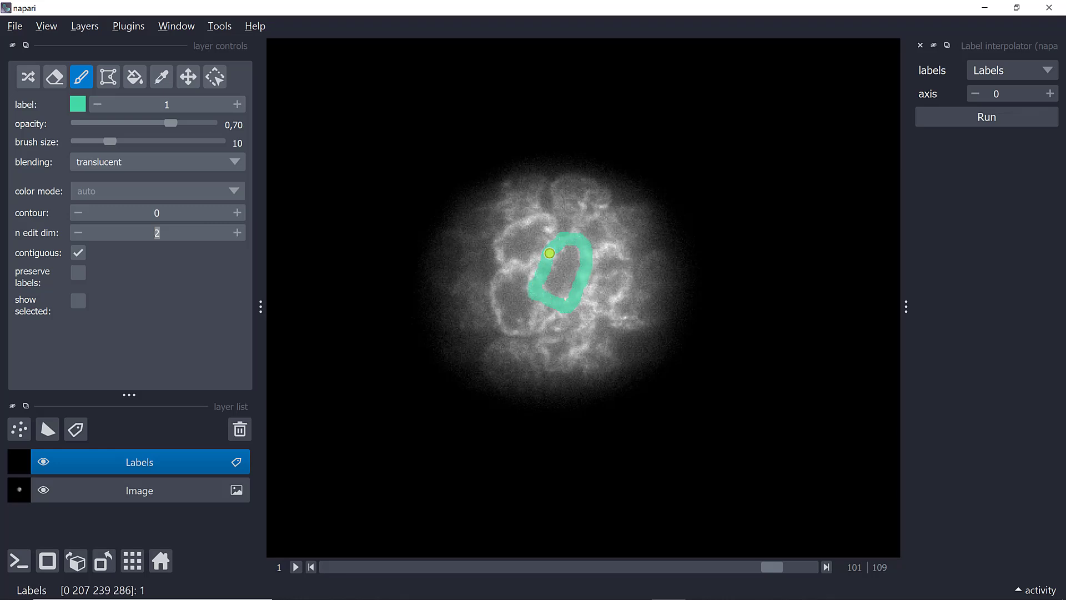
key(p)
click(561, 273)
Step: On slice 99, paint a closed label 1 outline around the central cell and fill the inside
key(Left)
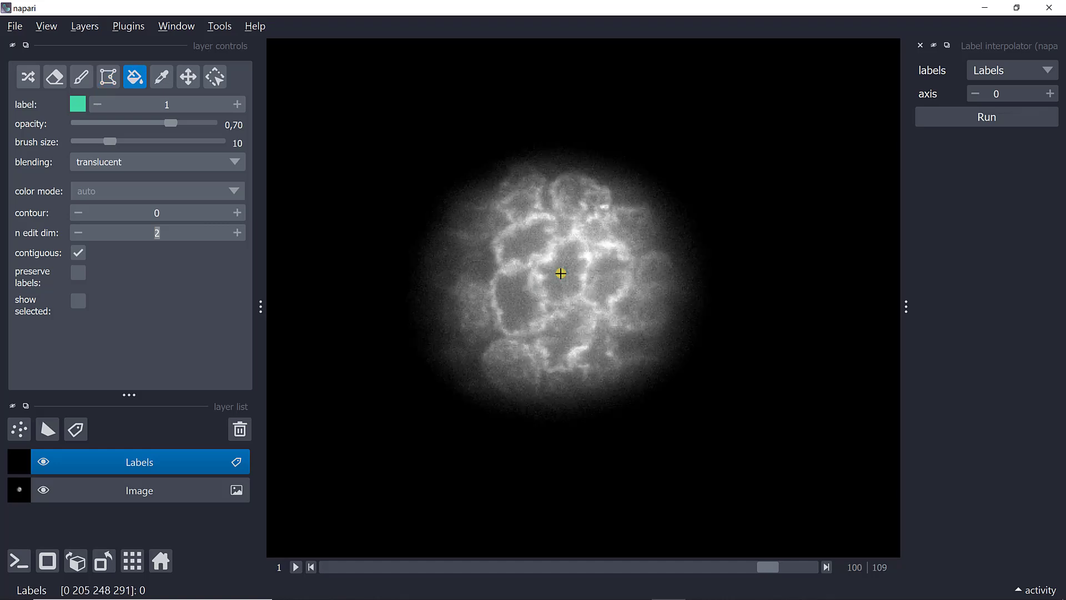
key(Left)
key(Left)
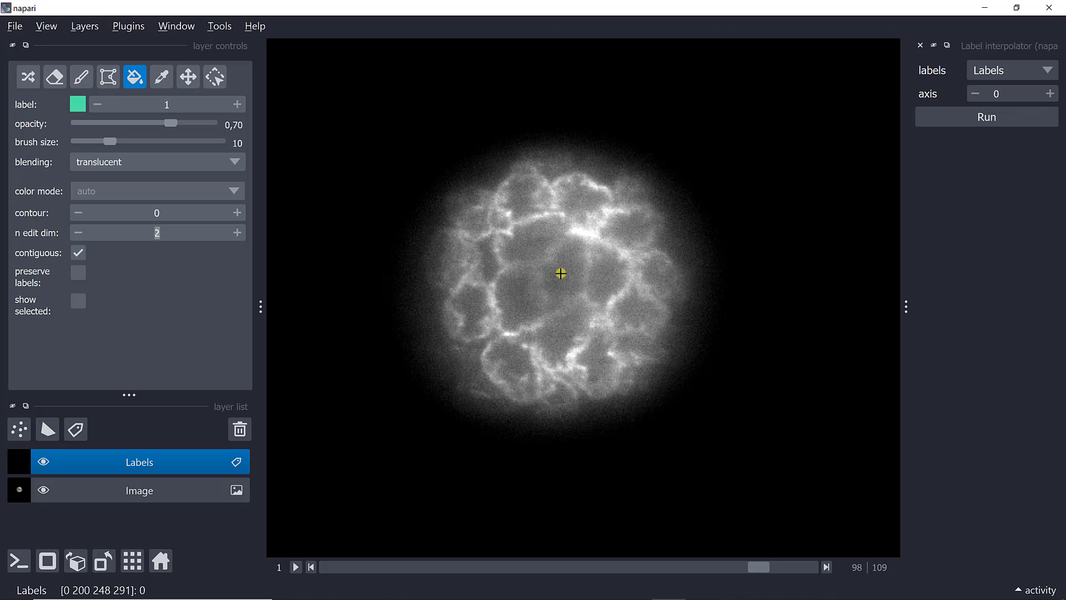
key(Right)
key(2)
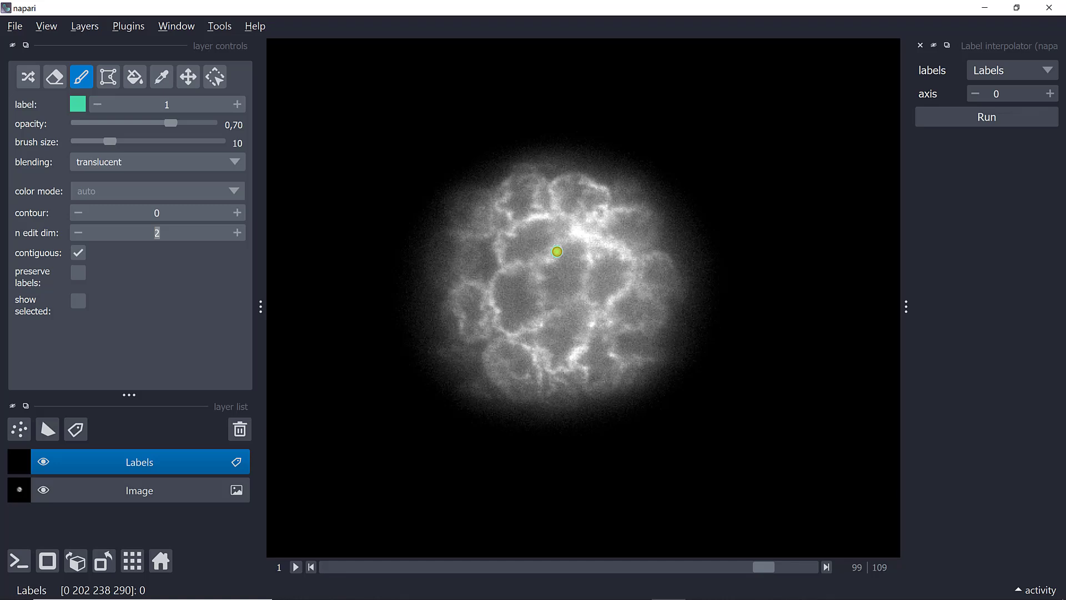
mouse_move(557, 251)
mouse_down()
mouse_move(568, 235)
mouse_move(584, 241)
mouse_move(576, 293)
mouse_move(555, 298)
mouse_move(542, 292)
mouse_move(556, 251)
mouse_up()
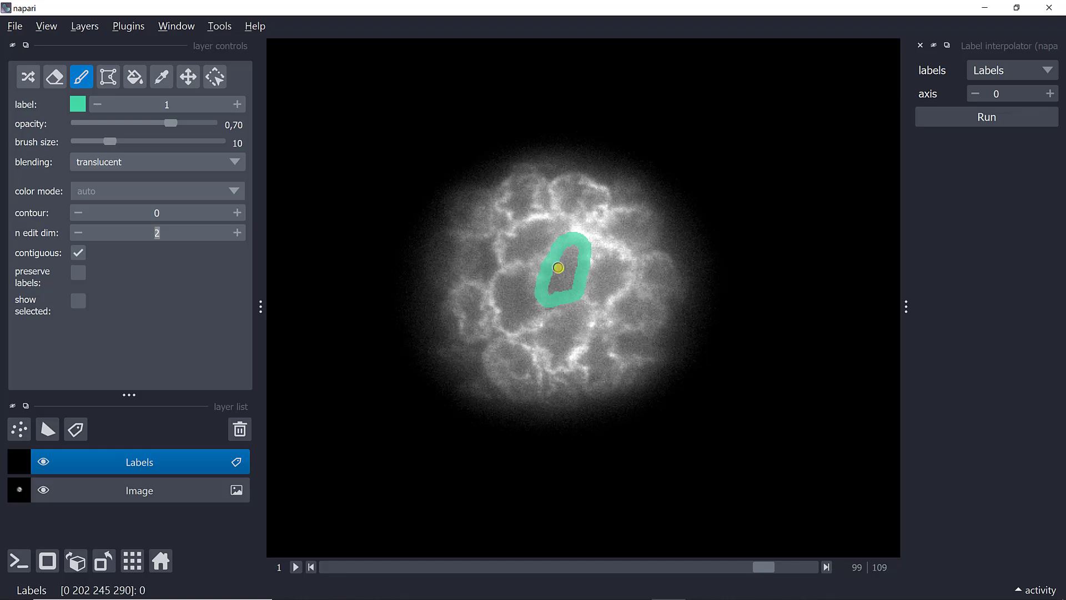
key(4)
click(567, 277)
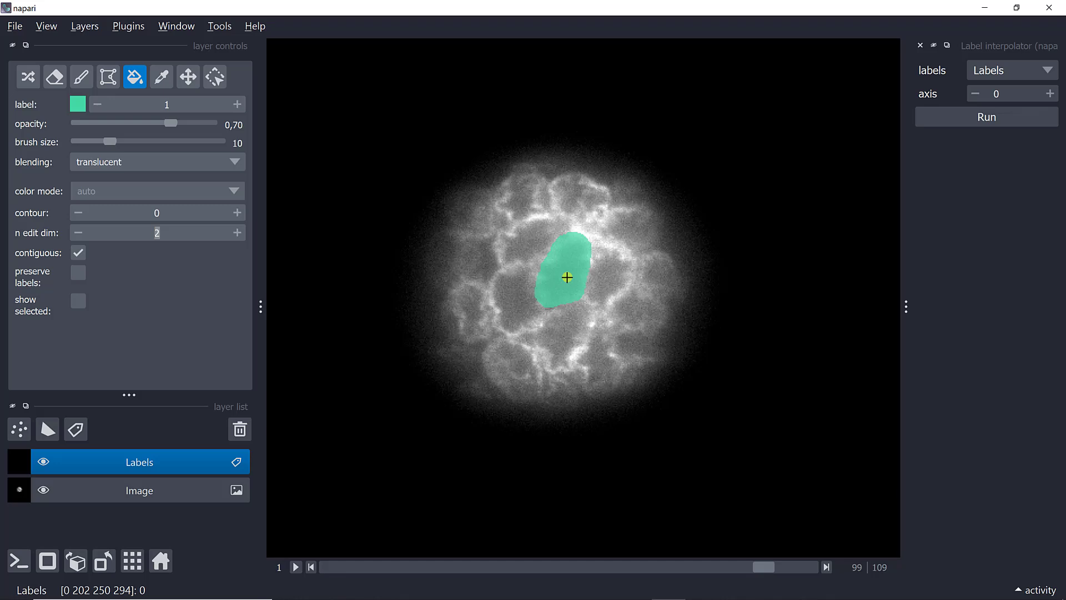
Step: Run the label interpolation on the Labels layer with axis set to 1
key(Right)
key(Right)
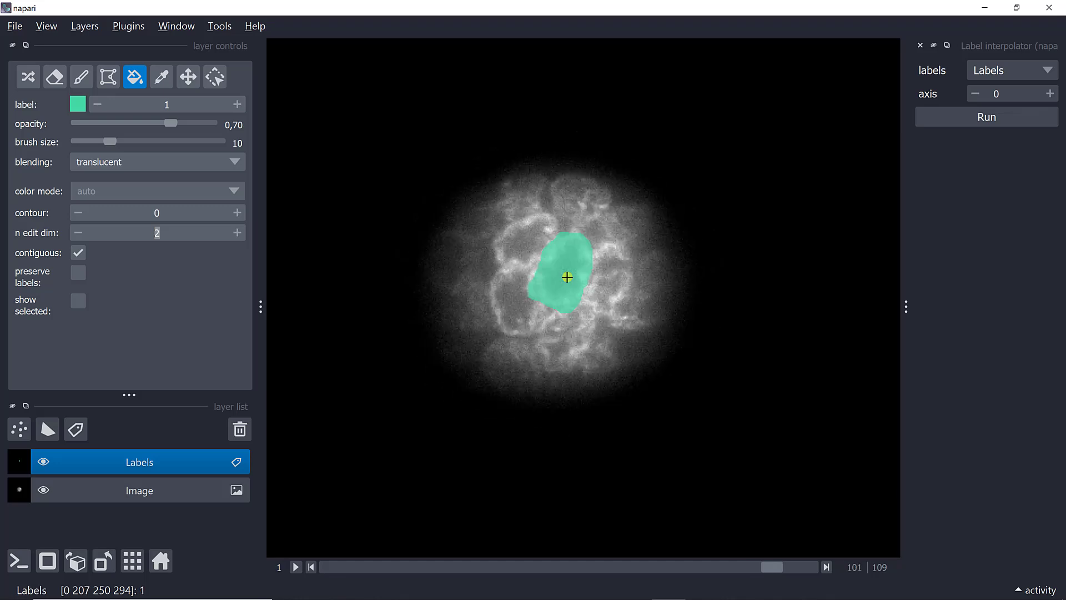
key(Right)
key(Right)
key(Right)
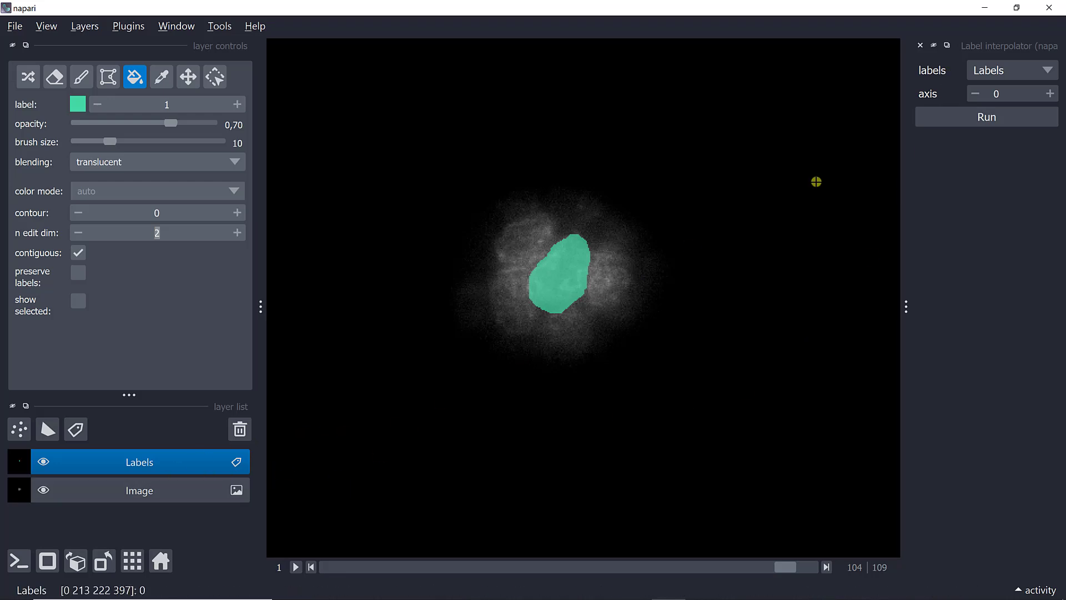
click(1029, 70)
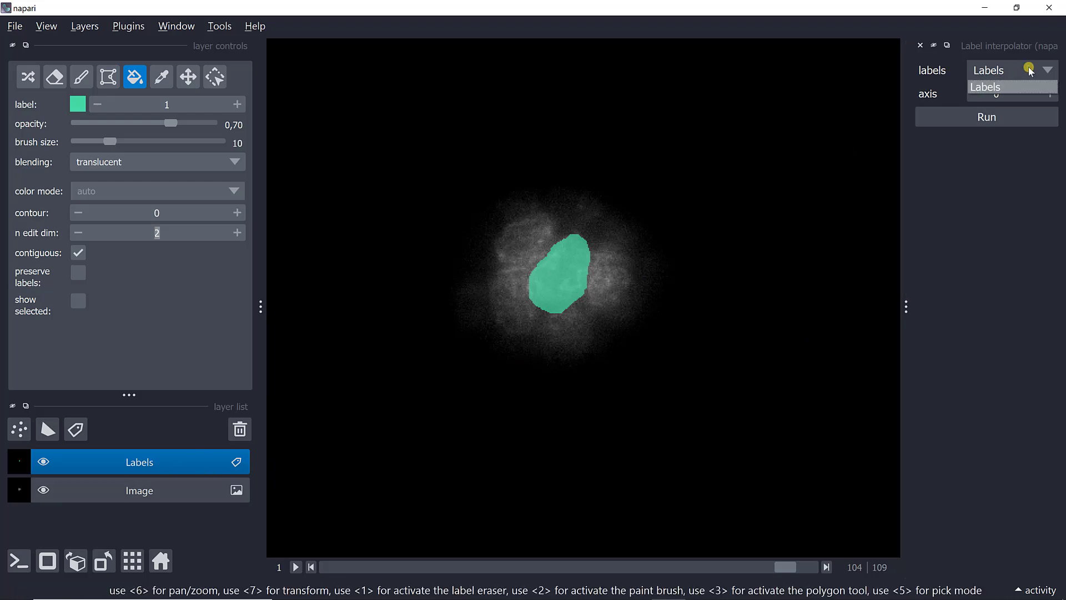
click(986, 88)
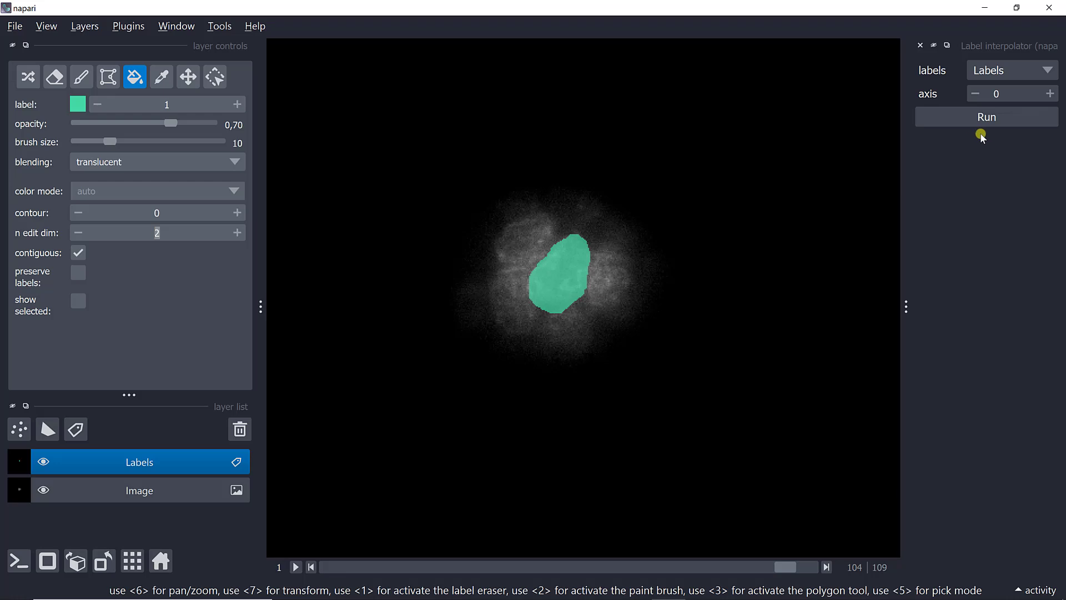
click(1051, 94)
click(981, 126)
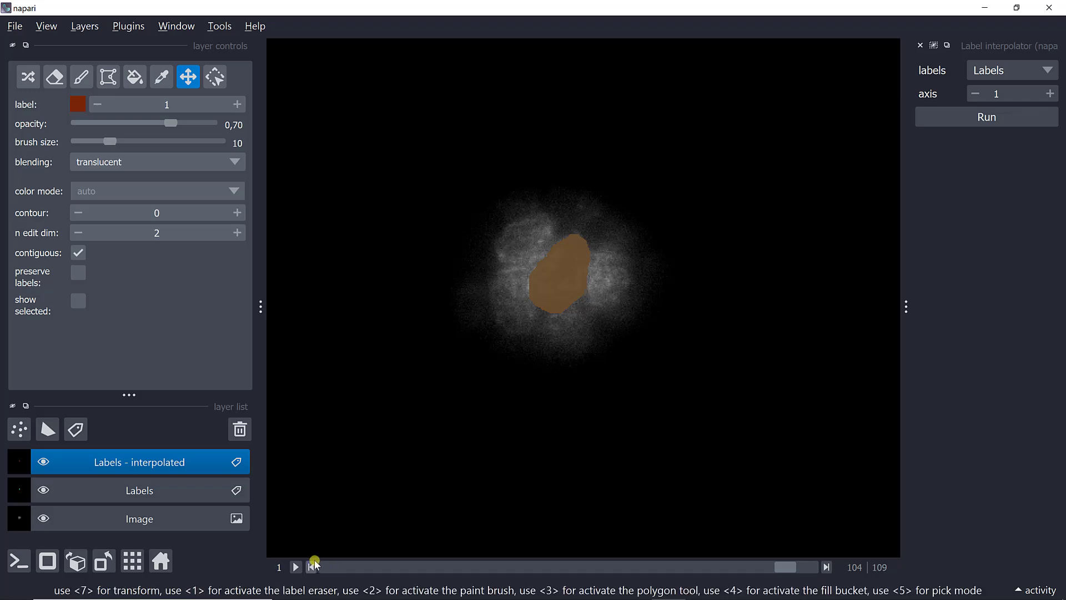
Step: Examine the interpolated label of the central cell across slices 99 to 104
key(Left)
key(Left)
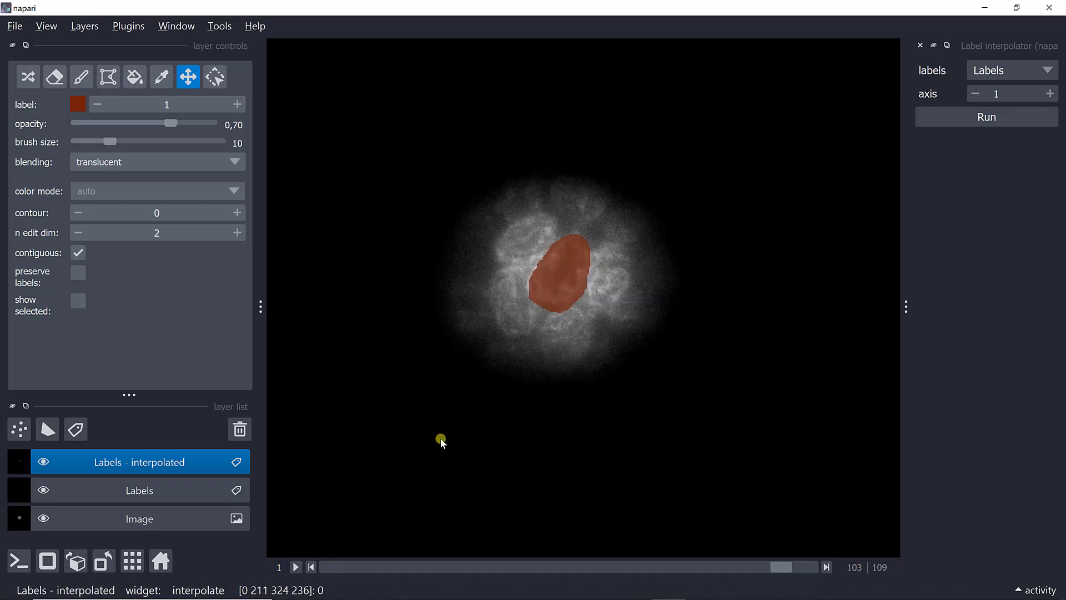
key(Left)
key(Left)
key(Left)
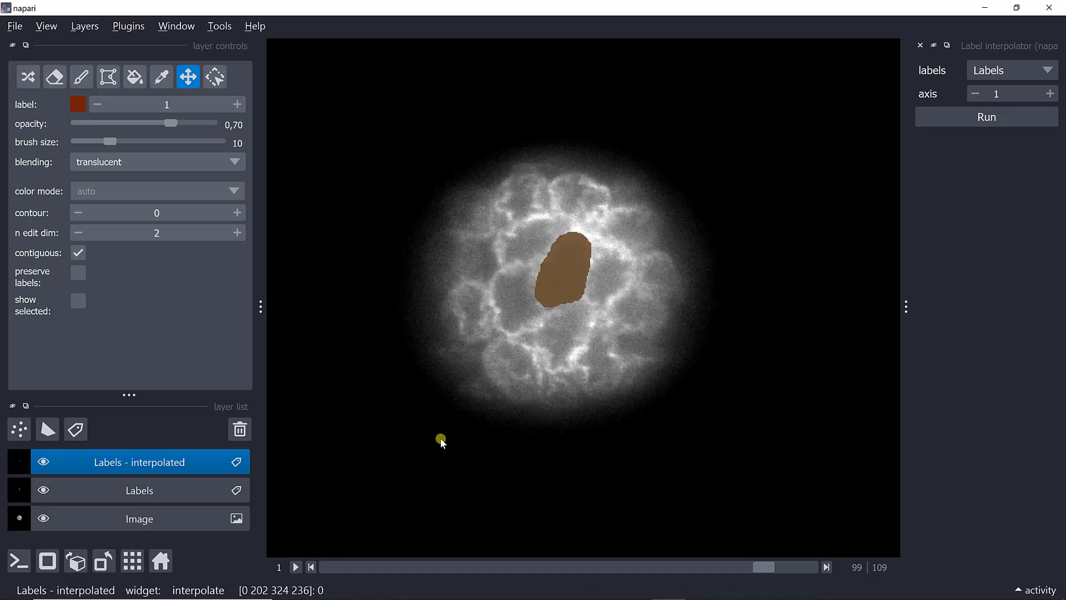
key(Right)
key(Right)
key(Right)
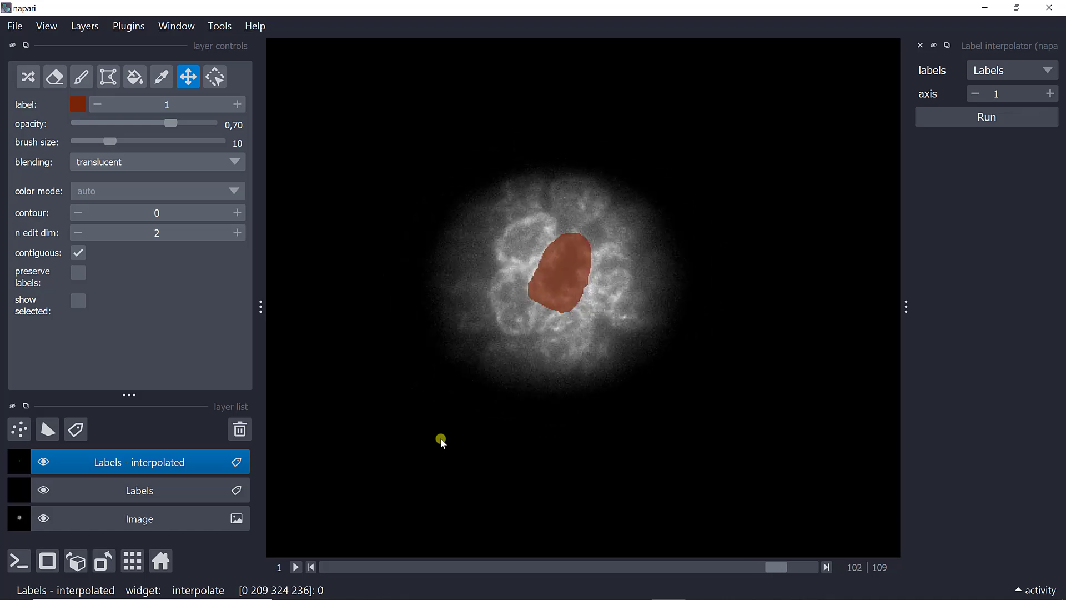
key(Right)
key(Right)
key(Right)
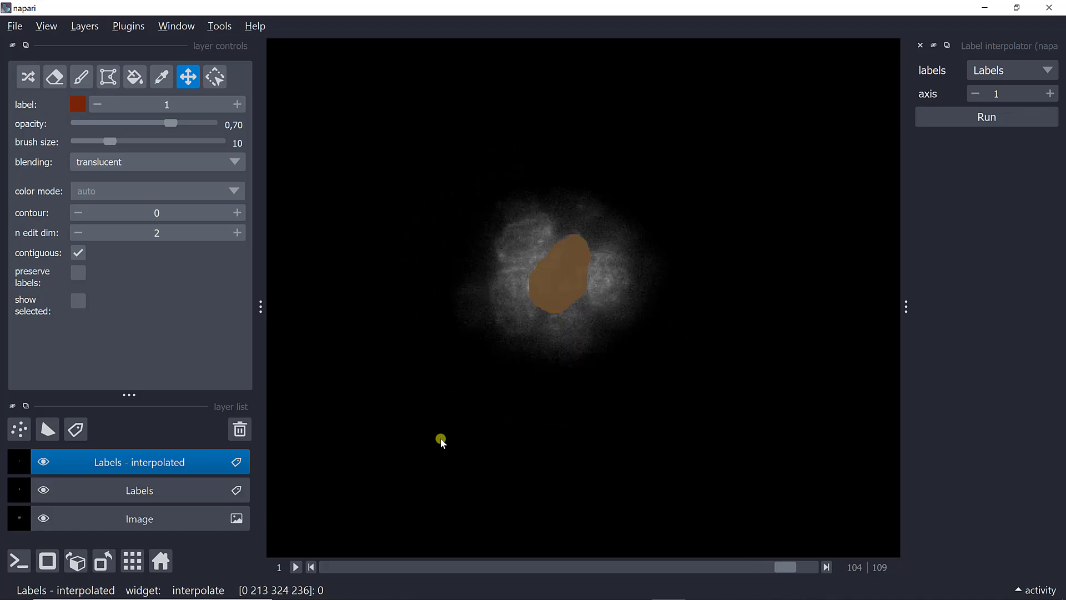
key(Left)
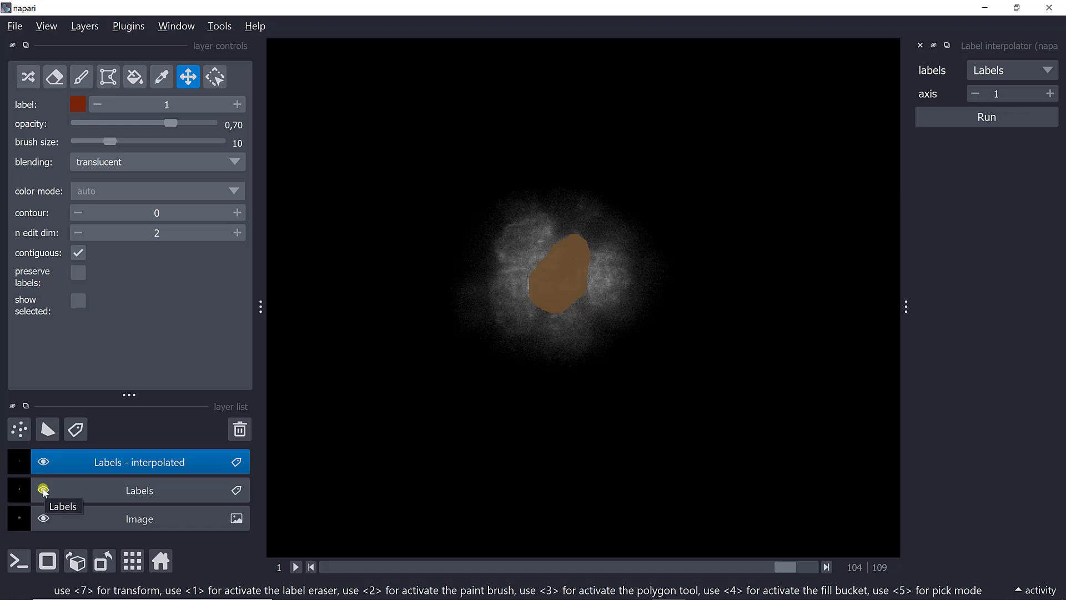
Step: Hide the Labels - interpolated layer and review the original labels from slice 104 down to 99
click(44, 462)
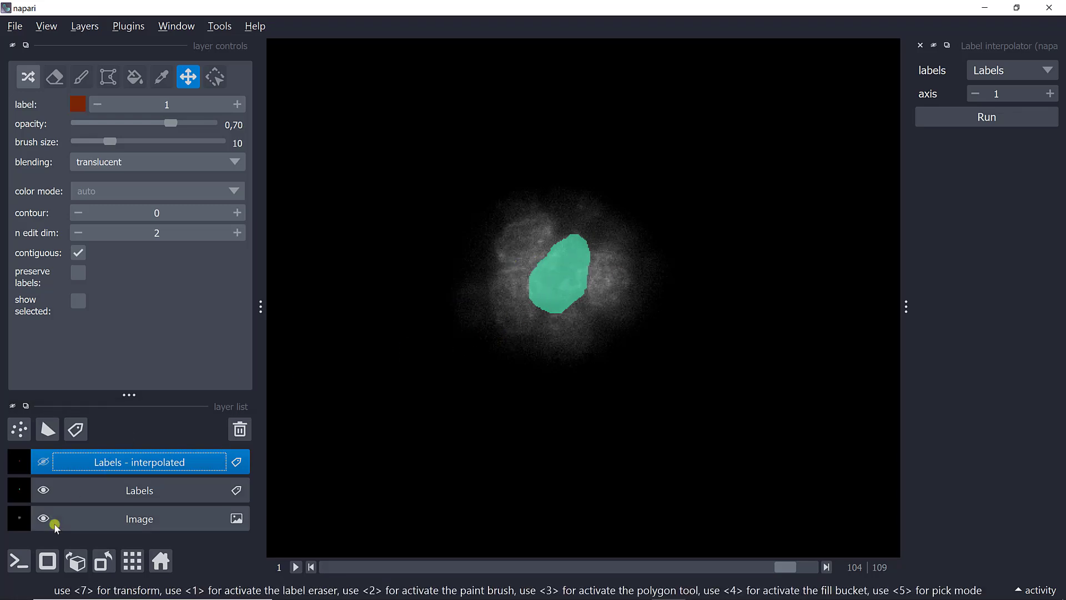
key(Left)
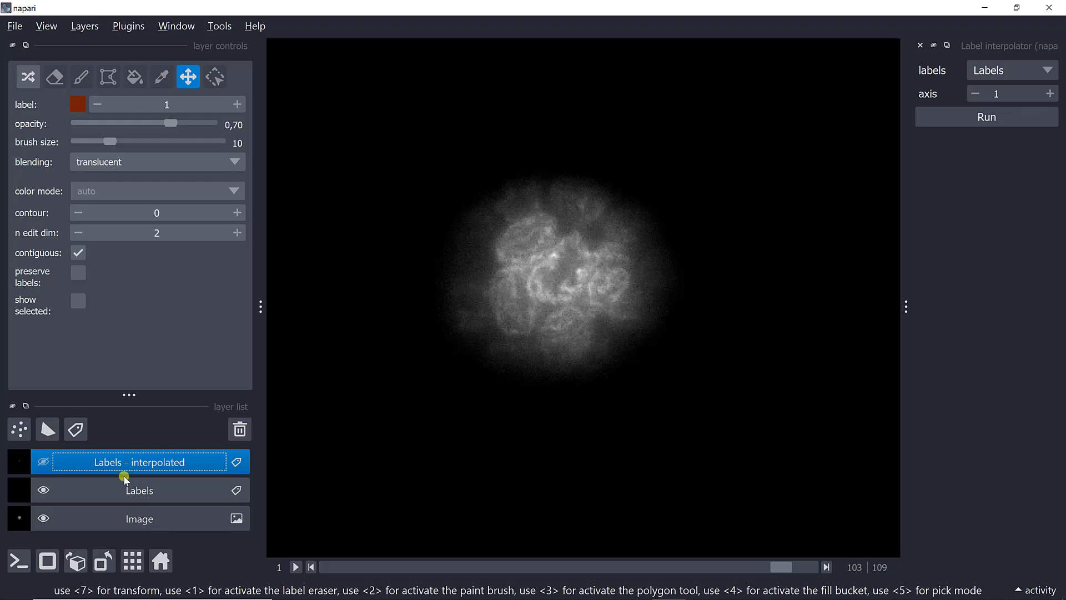
key(Left)
key(Left)
key(Left)
key(Left)
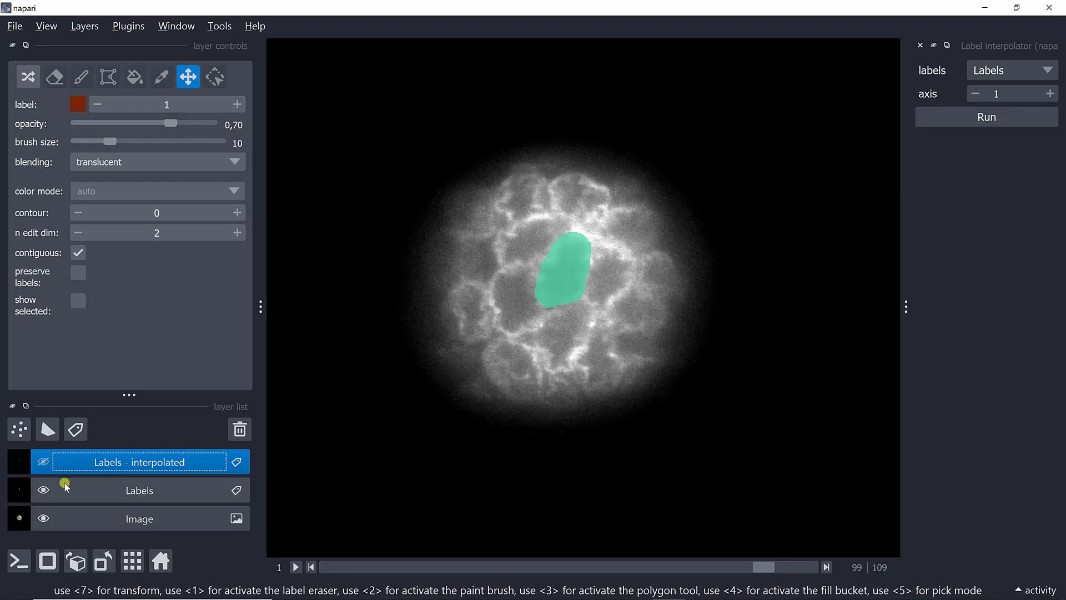
Step: Hide the Labels layer, show Labels - interpolated again, and check the interpolated label on the slices above 99
click(45, 490)
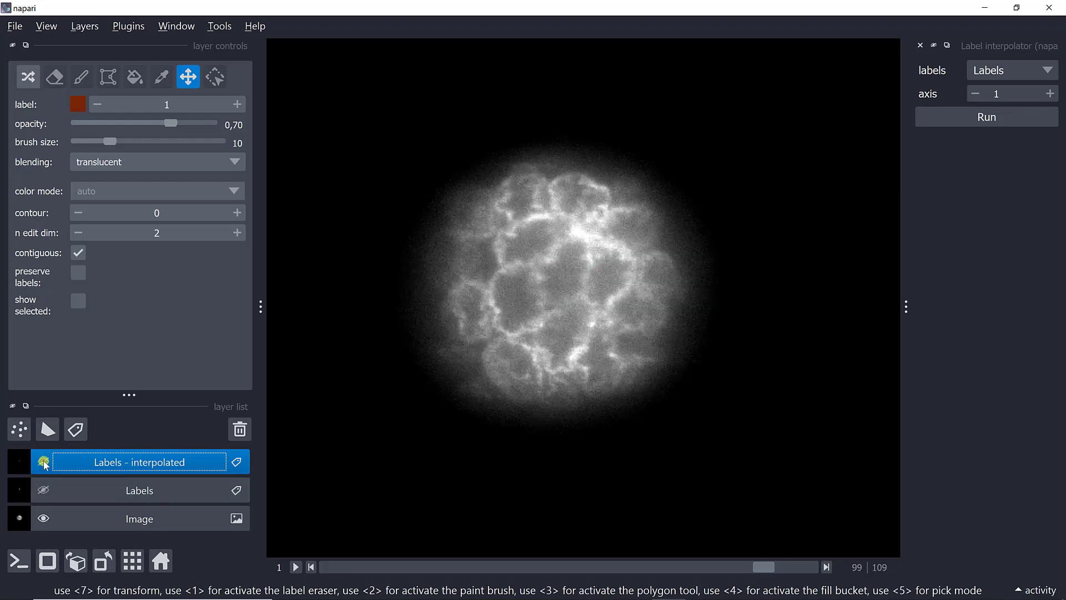
click(43, 461)
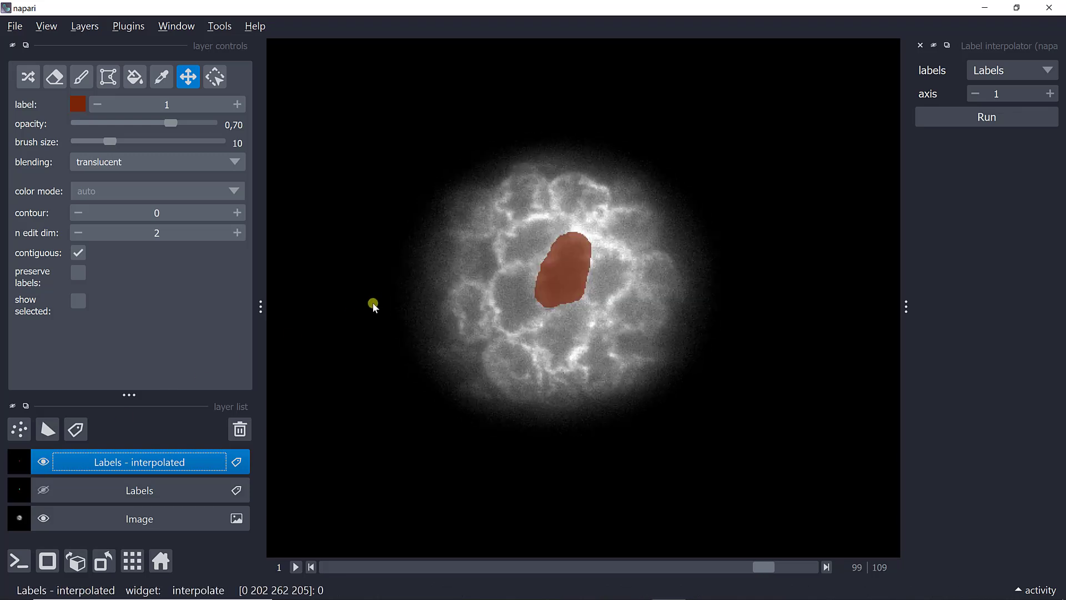
key(Right)
Step: Examine how the interpolated label follows the central cell from slice 104 back down to slice 99
key(Right)
key(Right)
key(Right)
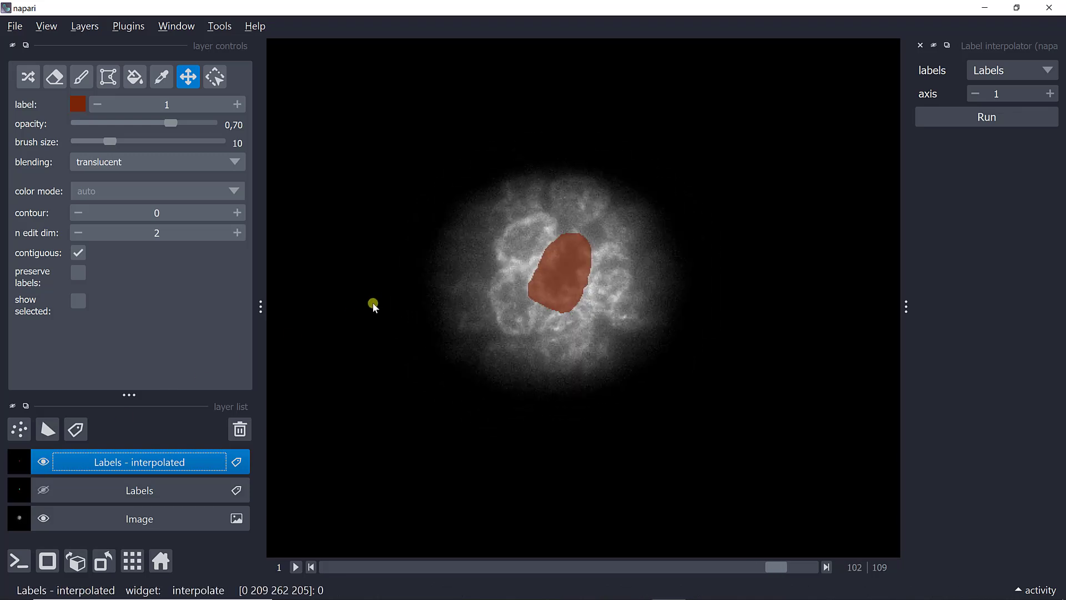
key(Right)
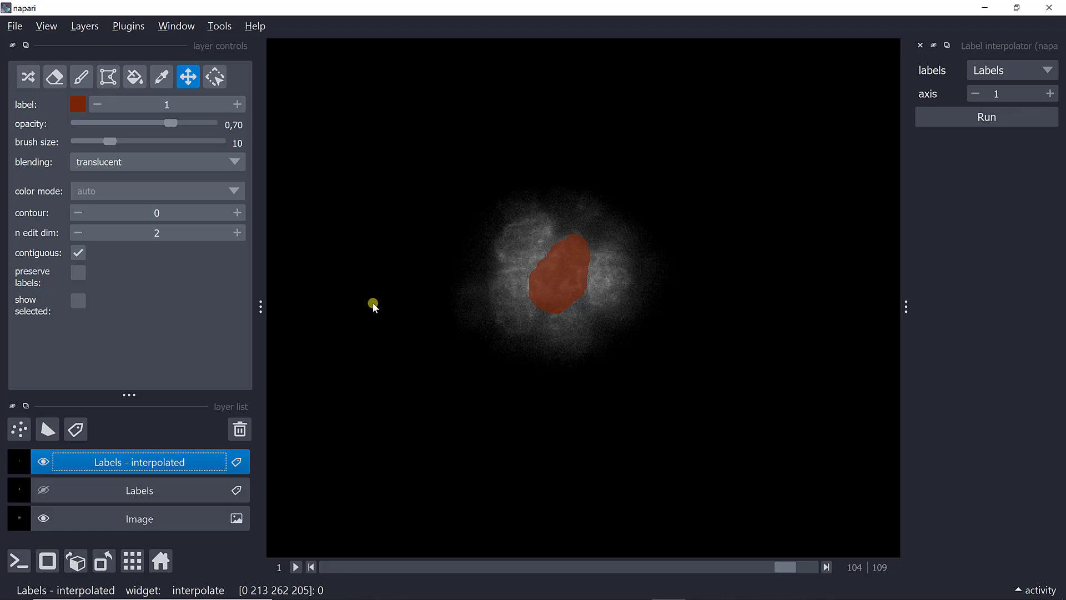
key(Left)
key(Left)
key(Left)
key(Left)
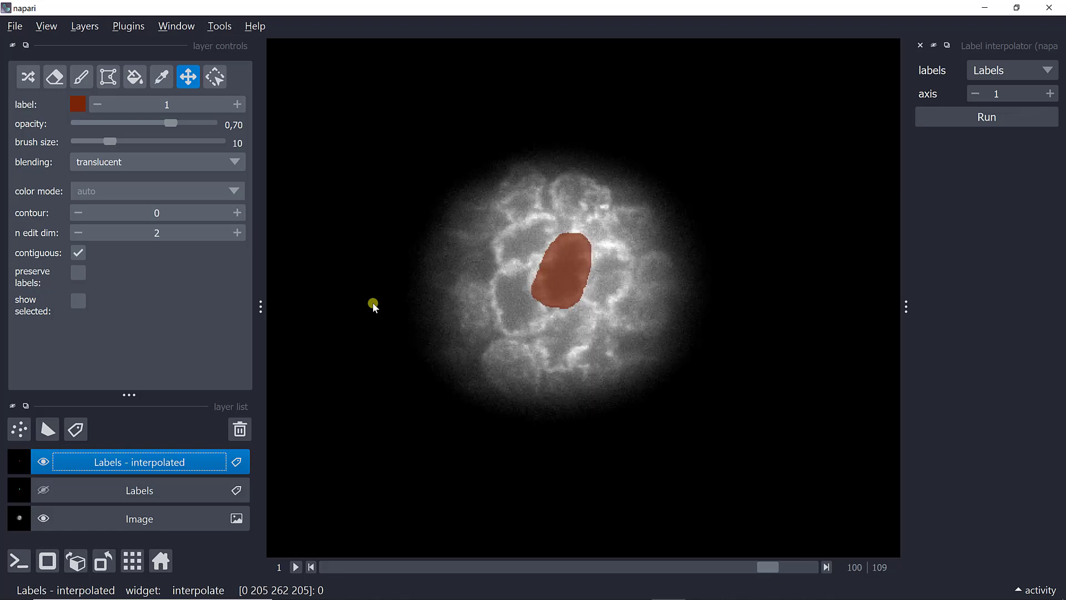
key(Right)
key(Left)
key(Right)
key(Left)
key(Left)
key(Left)
key(Right)
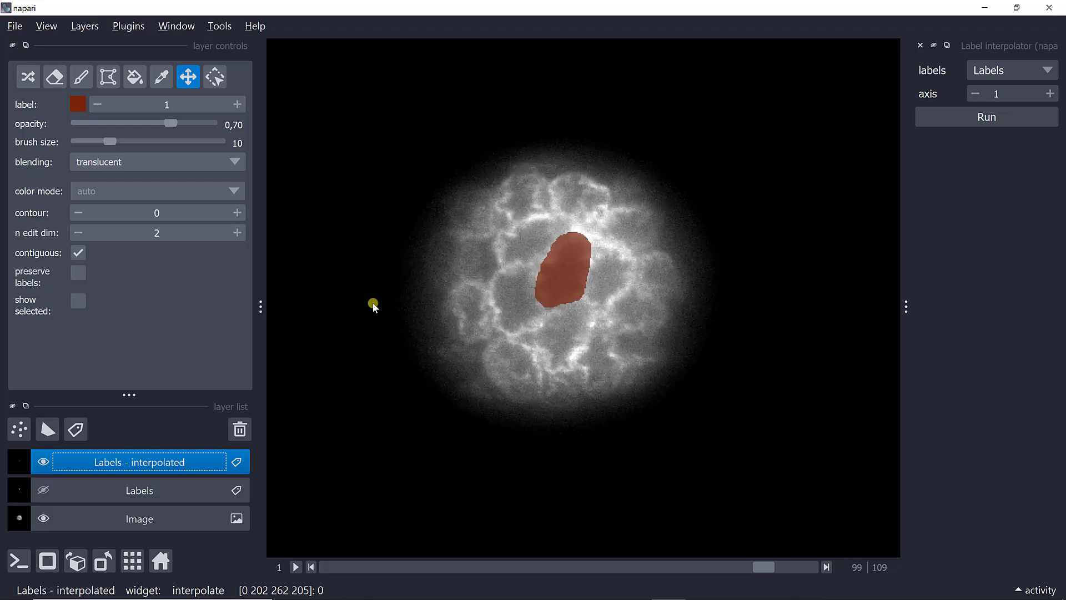
Step: Display the stack in 3D with the Image layer hidden and inspect the interpolated label's shape from several angles
click(49, 558)
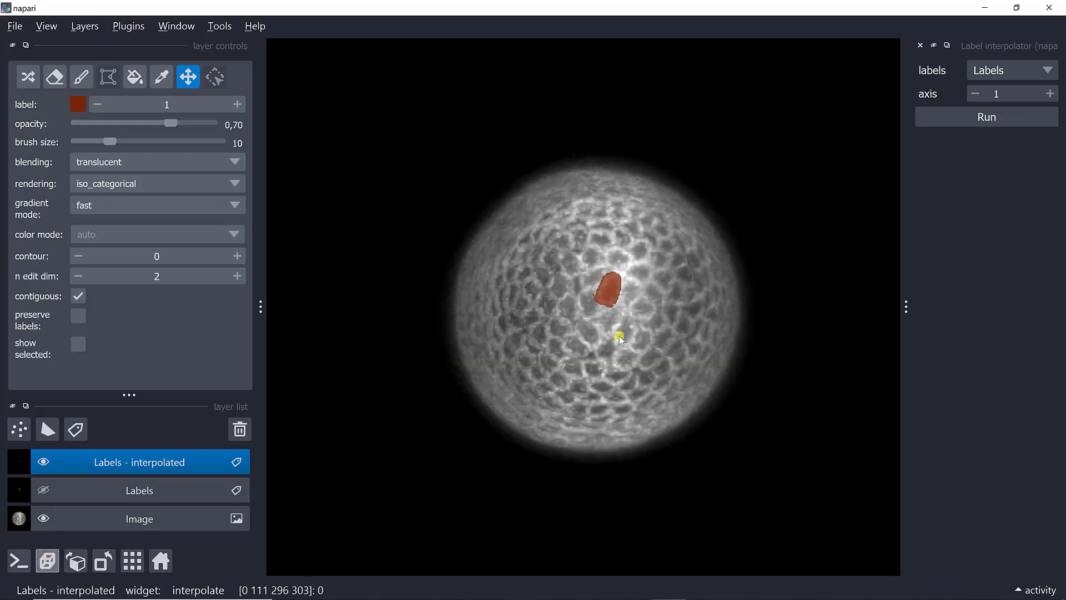
mouse_move(628, 328)
mouse_down()
mouse_move(638, 298)
mouse_move(578, 405)
mouse_move(620, 311)
mouse_up()
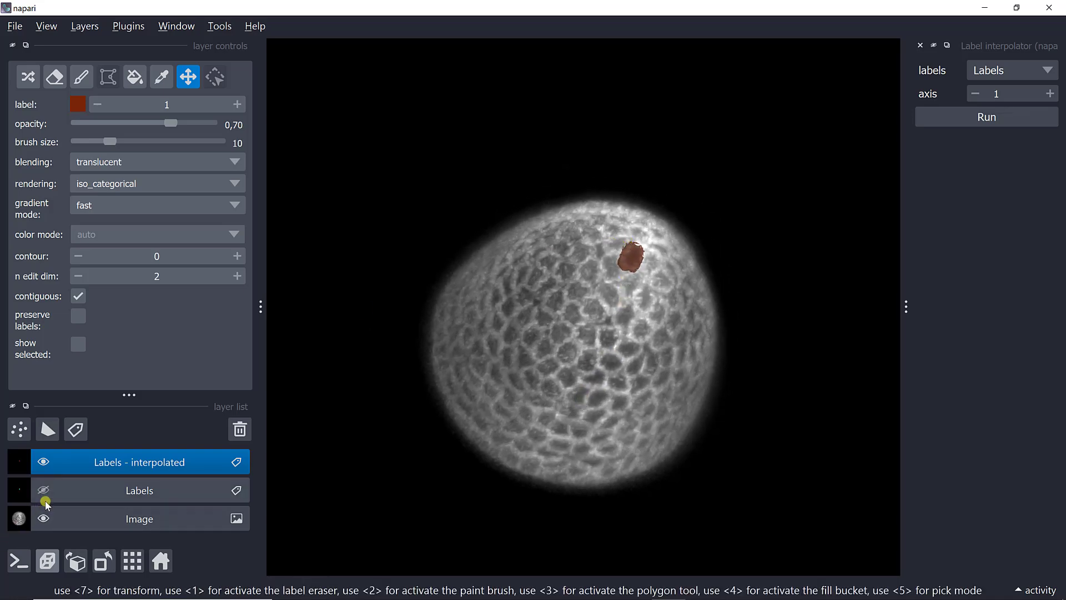
click(43, 516)
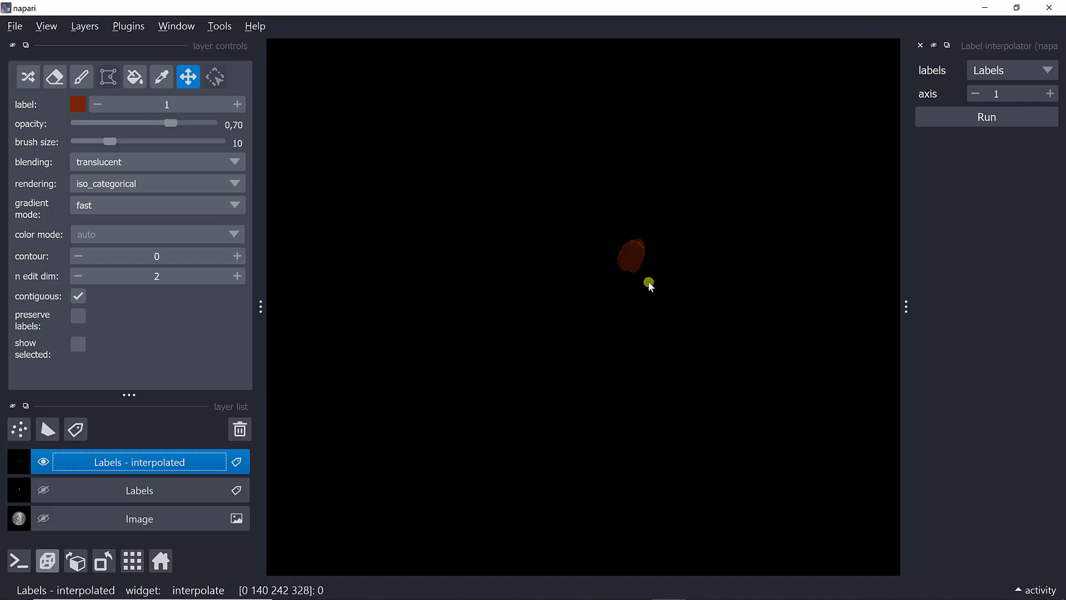
drag(648, 284, 727, 98)
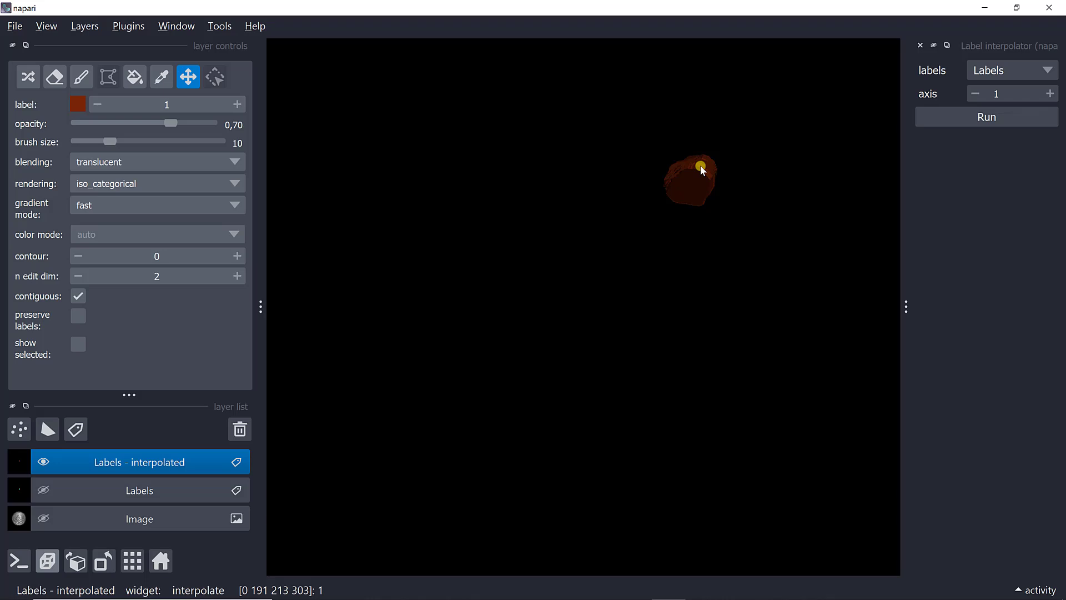
mouse_move(659, 253)
mouse_down()
mouse_move(595, 284)
mouse_move(678, 224)
mouse_move(652, 272)
mouse_move(622, 258)
mouse_move(629, 275)
mouse_up()
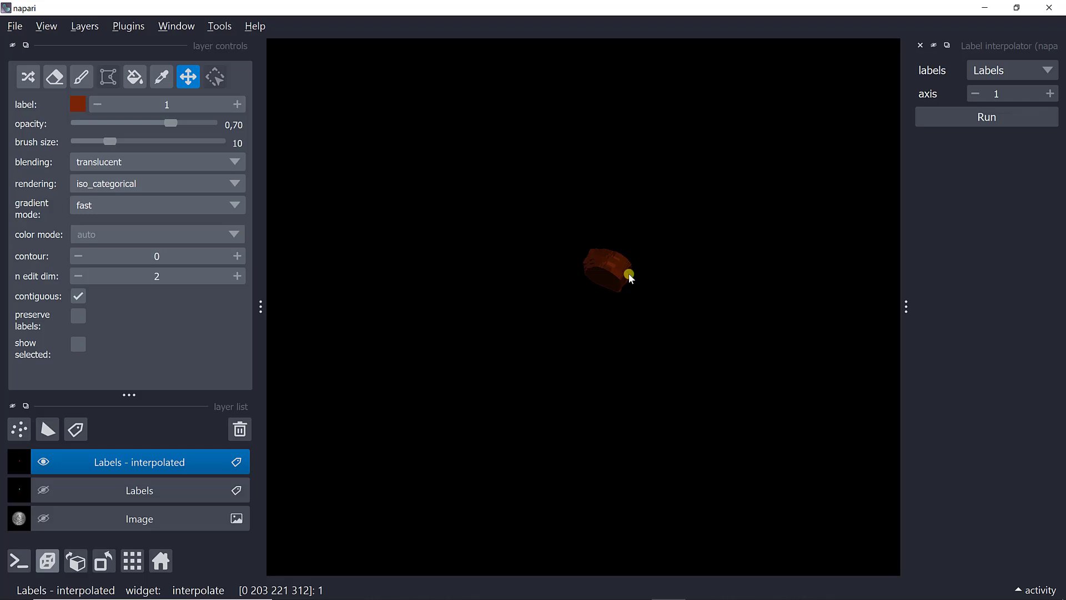